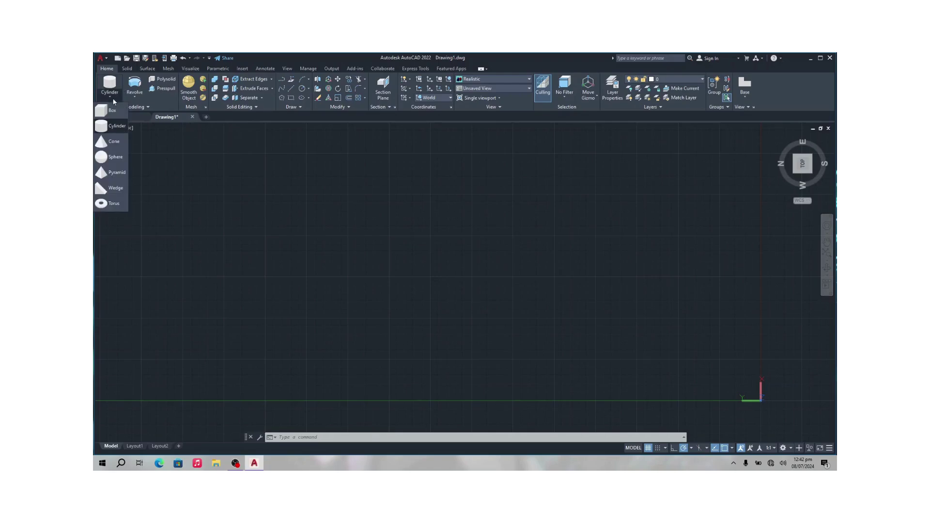
Step: Create a freehand solid box in the top view and display it in the NW isometric view
left_click(115, 110)
left_click(317, 191)
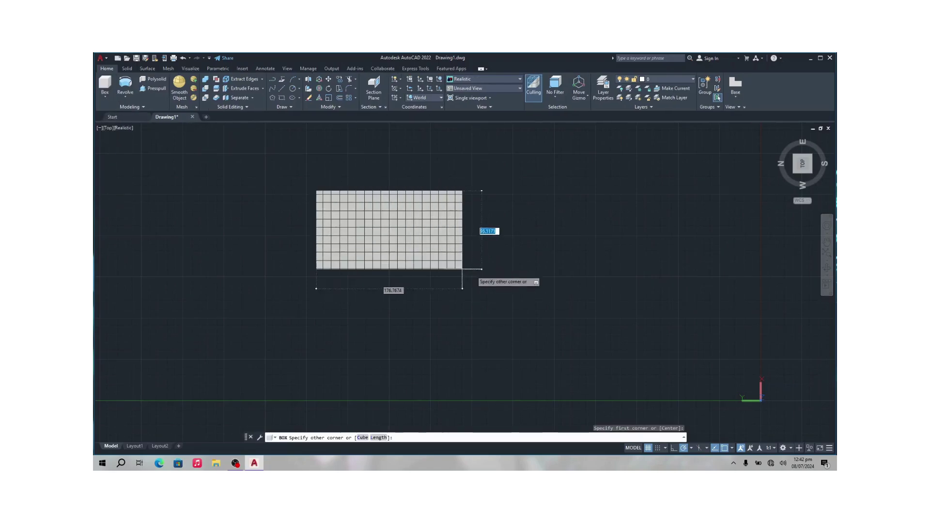
left_click(541, 291)
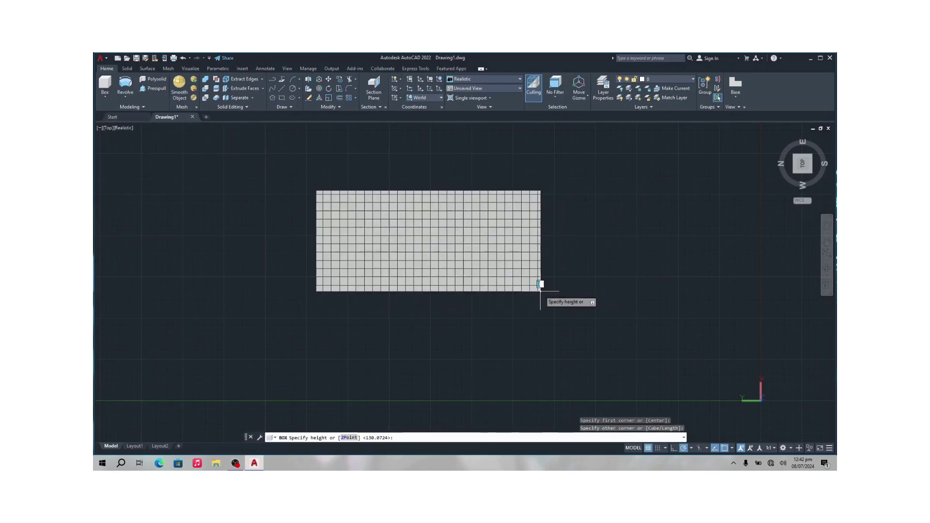
left_click(550, 228)
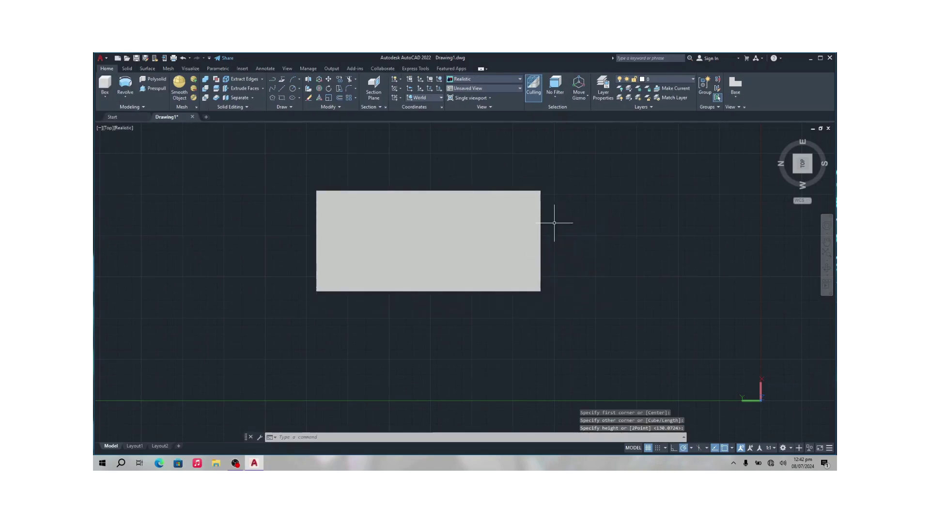
left_click(799, 176)
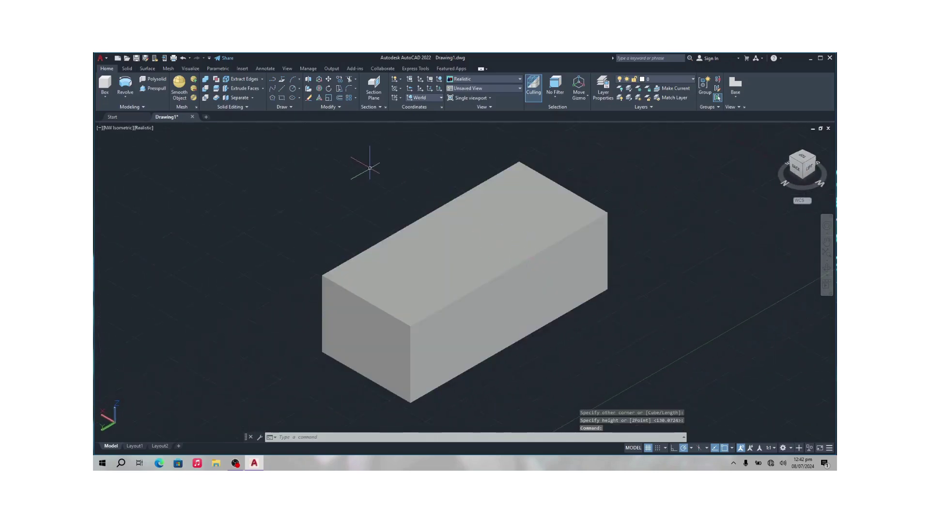
Step: Convert the box to a smoothed mesh with Smooth Object and view it from the NE isometric direction
left_click(184, 87)
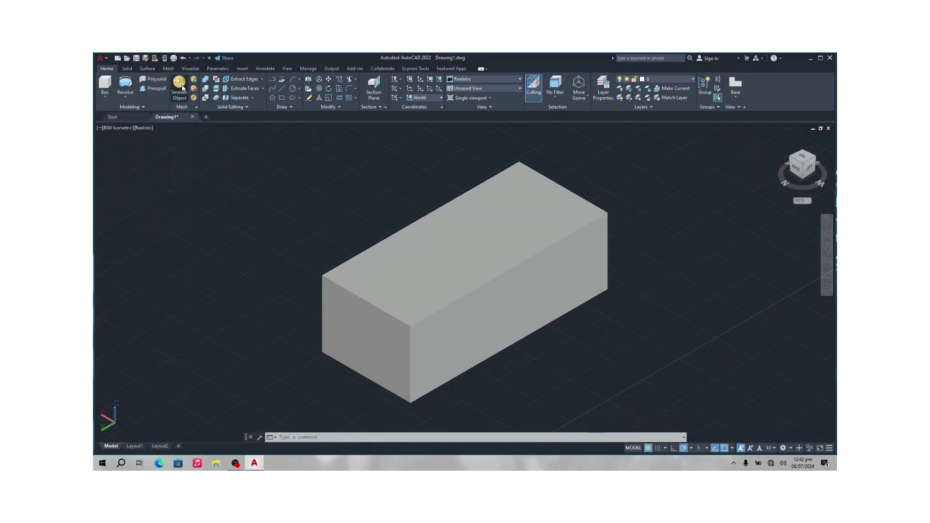
left_click(439, 264)
key("Return")
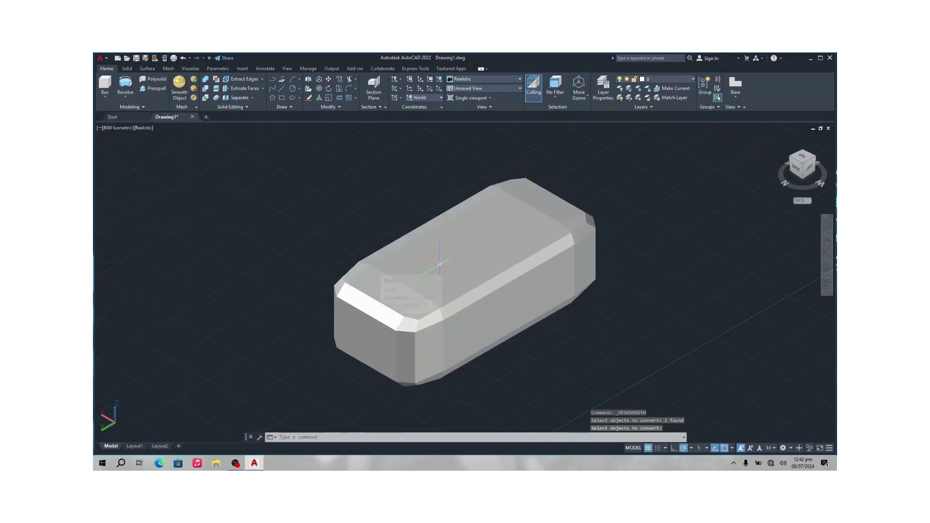
mouse_move(812, 172)
left_mouse_down()
mouse_move(706, 162)
mouse_move(574, 170)
mouse_move(486, 144)
mouse_move(322, 158)
mouse_move(276, 145)
mouse_move(169, 143)
left_mouse_up()
left_click(461, 288)
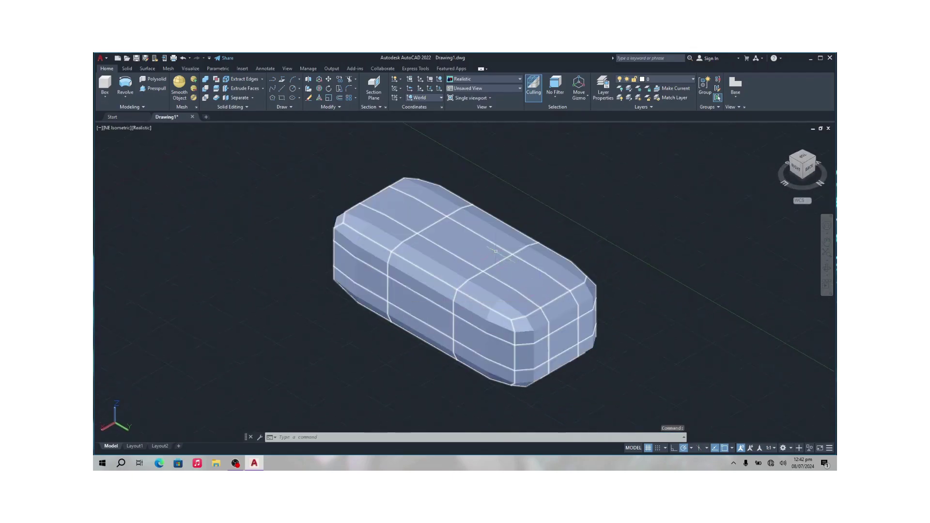
key("Escape")
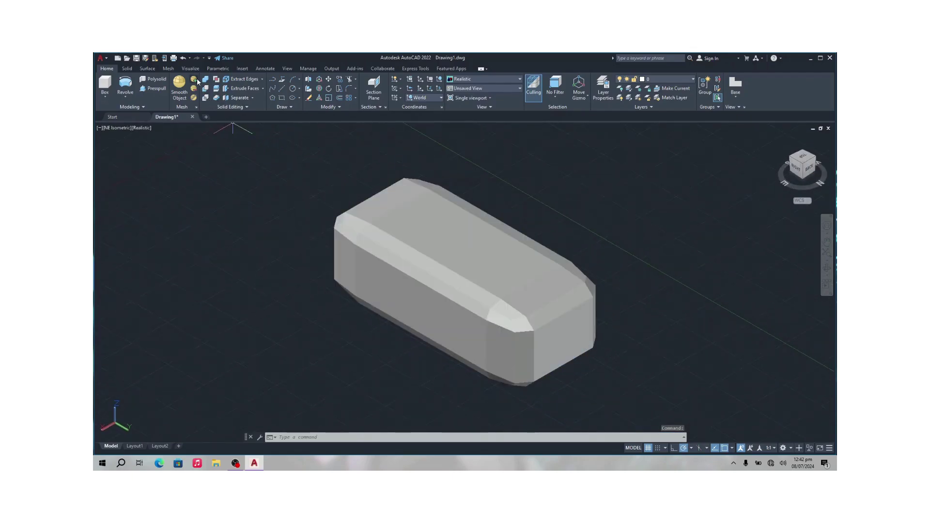
Step: Increase the smoothness level of the box mesh with Smooth More
left_click(195, 80)
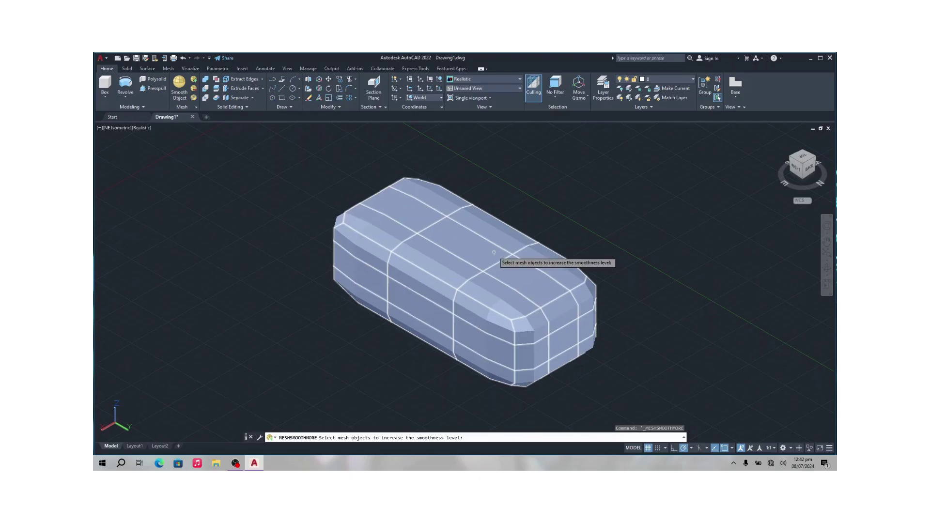
left_click(494, 252)
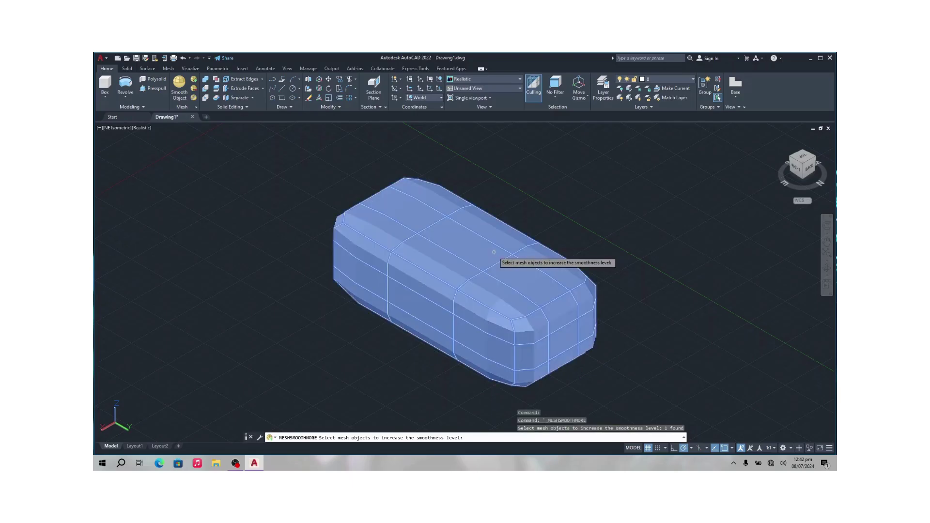
left_click(195, 81)
left_click(195, 80)
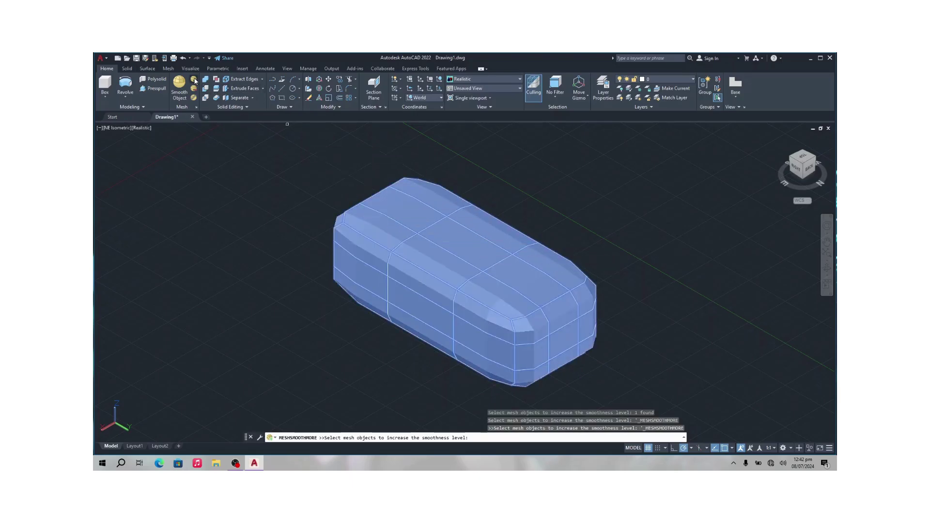
left_click(195, 81)
left_click(196, 80)
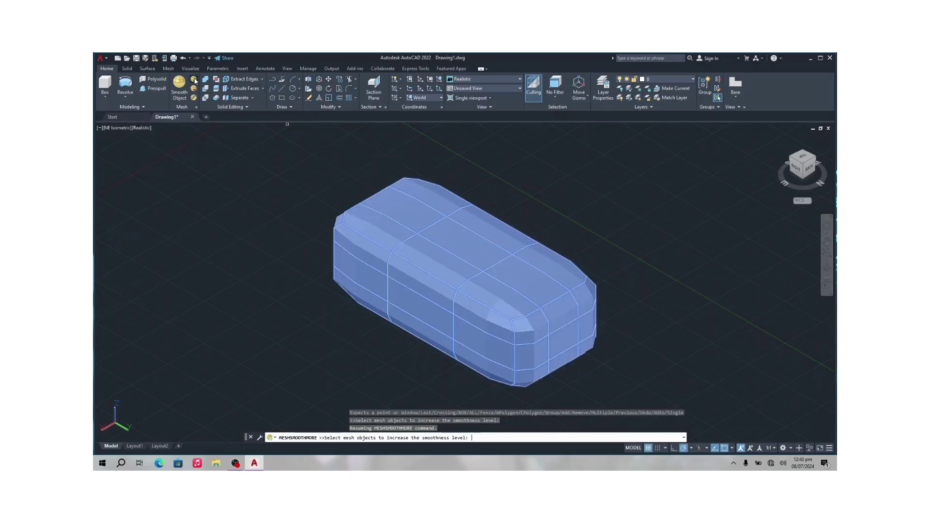
left_click(418, 219)
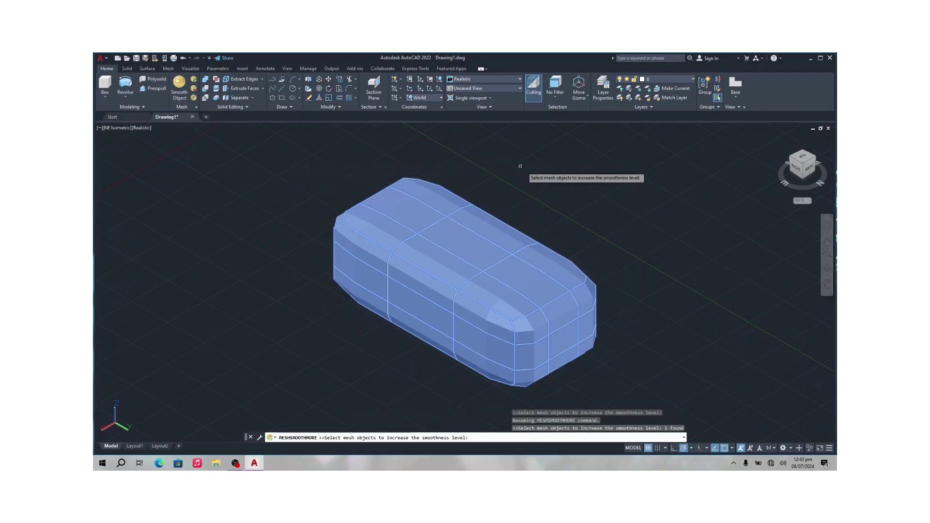
key("Return")
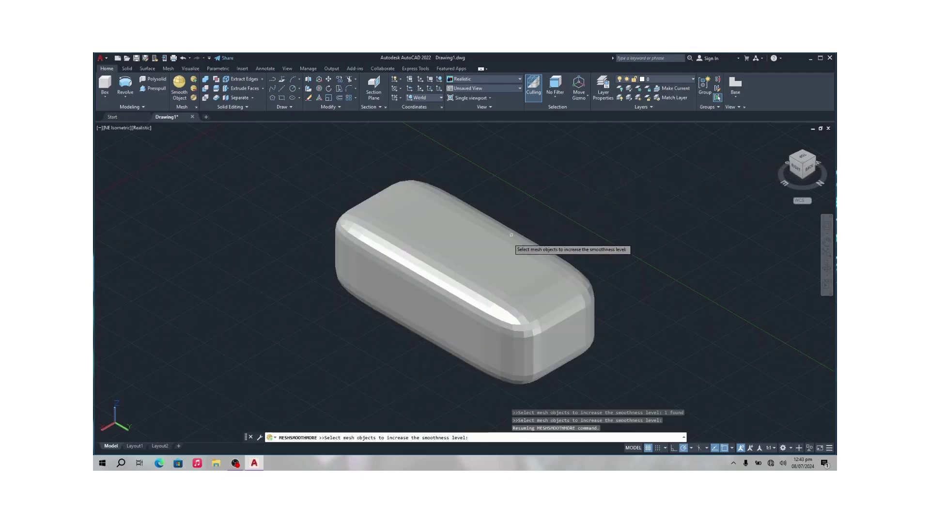
Step: Try to raise the mesh's smoothness again from a back-left corner view, selecting the whole mesh
scroll(504, 242, "up", 3)
scroll(492, 250, "down", 1)
middle_click_drag(805, 175, 686, 239, "shift")
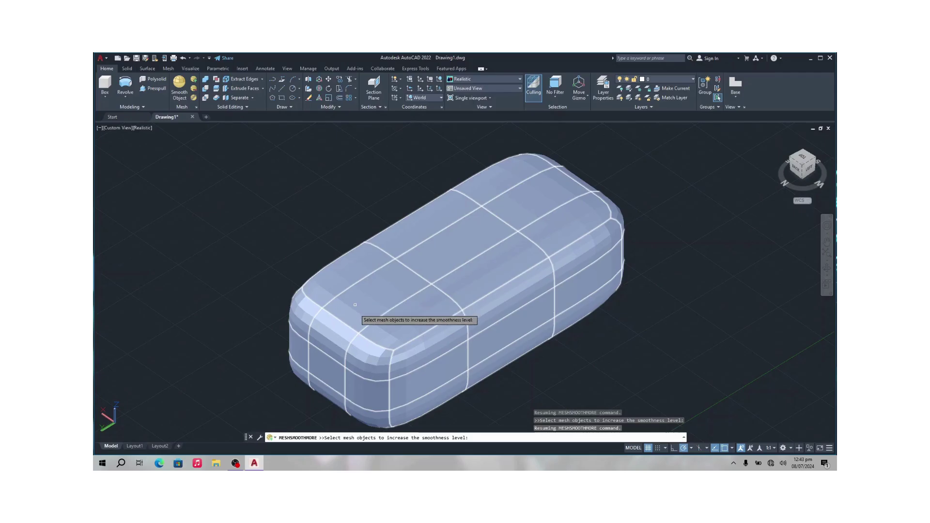
scroll(358, 343, "up", 3)
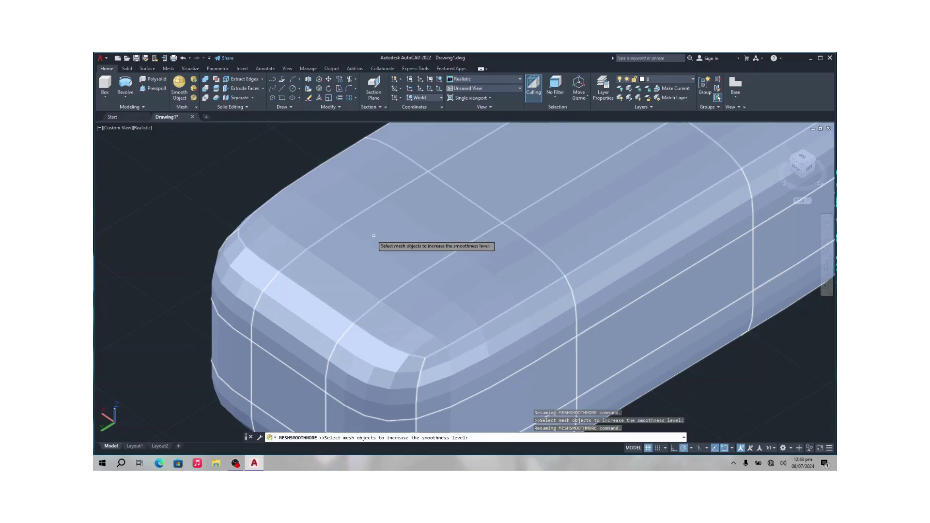
left_click(378, 255)
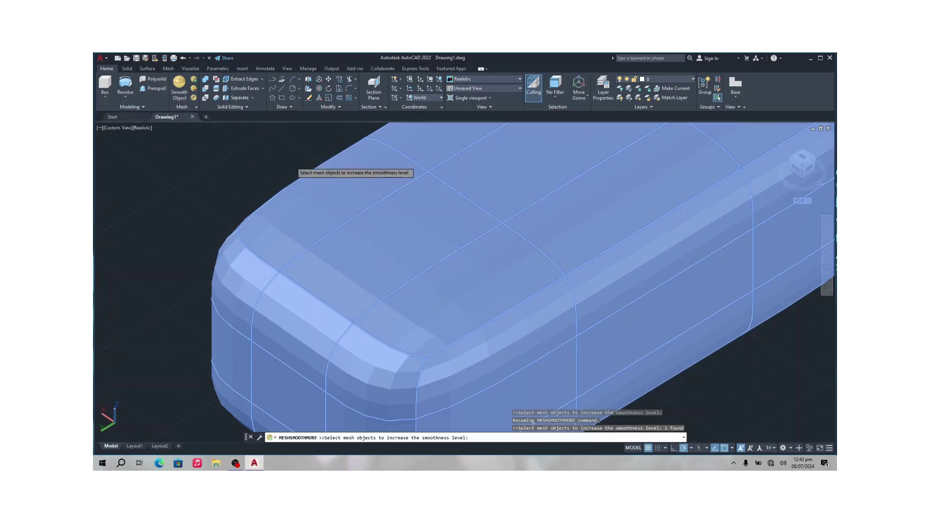
left_click(194, 79)
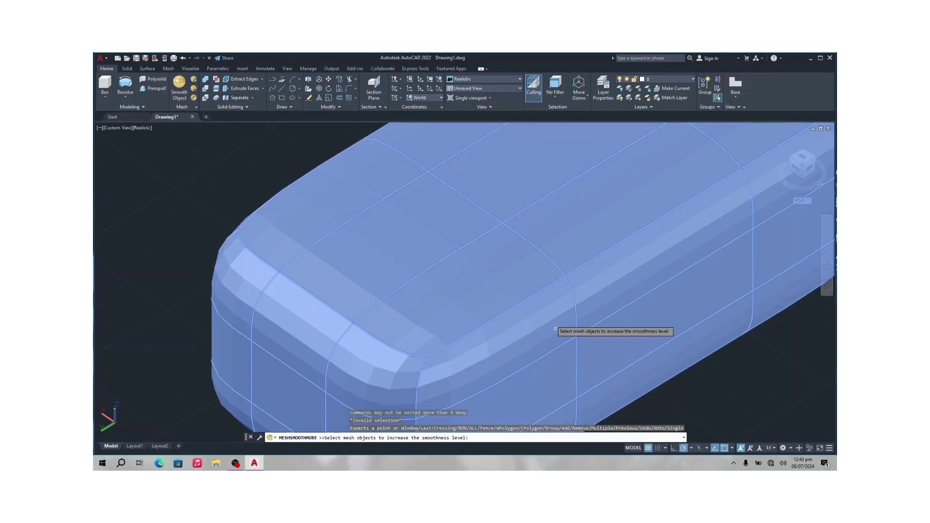
key("Return")
left_click(450, 319)
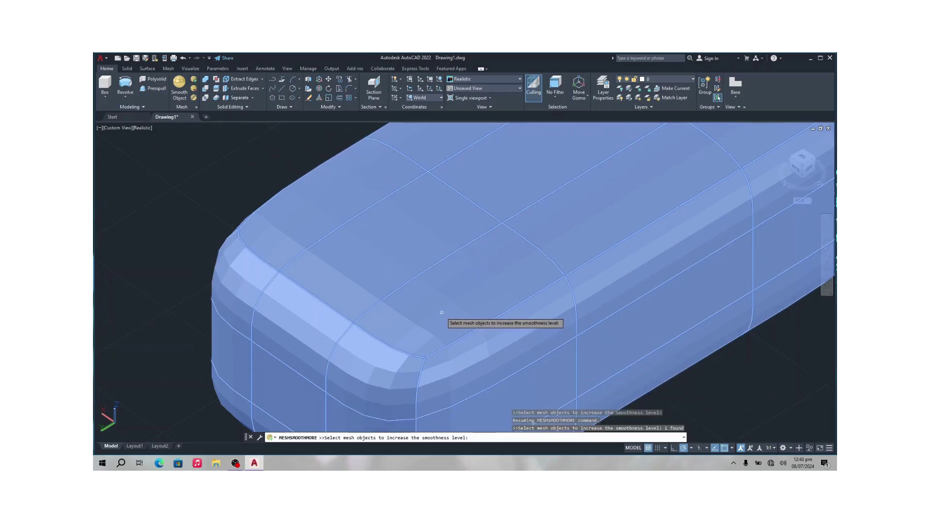
scroll(450, 318, "down", 8)
scroll(450, 318, "up", 2)
scroll(450, 319, "up", 2)
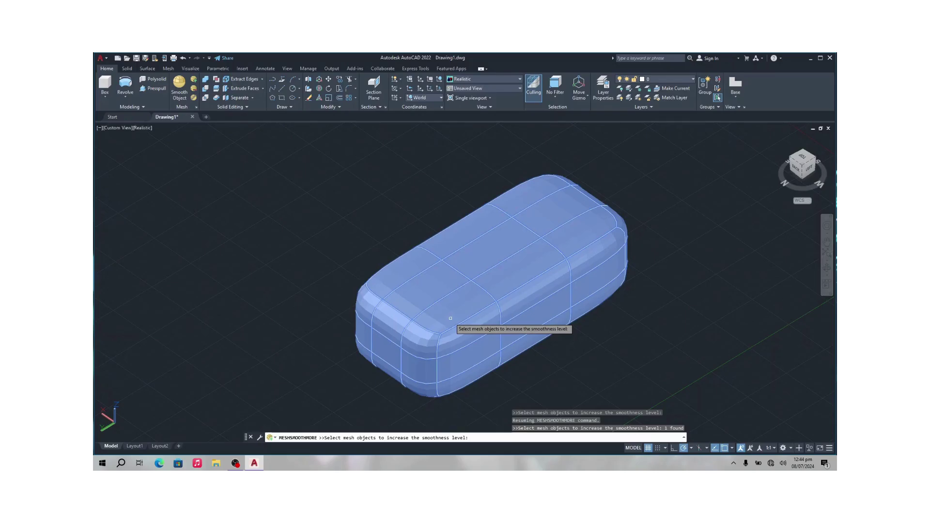
scroll(450, 318, "up", 2)
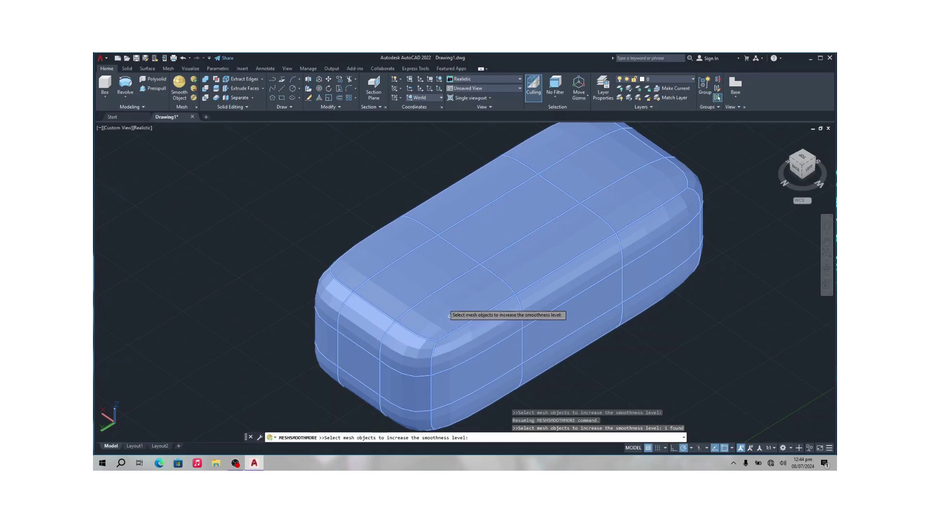
Step: Try to lower the smoothness level of the selected mesh with Smooth Less
left_click(194, 89)
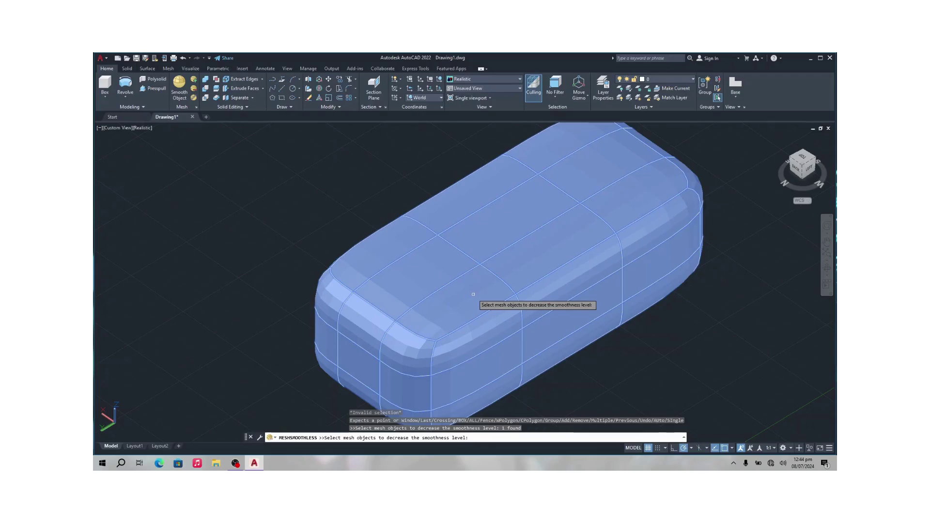
left_click(193, 89)
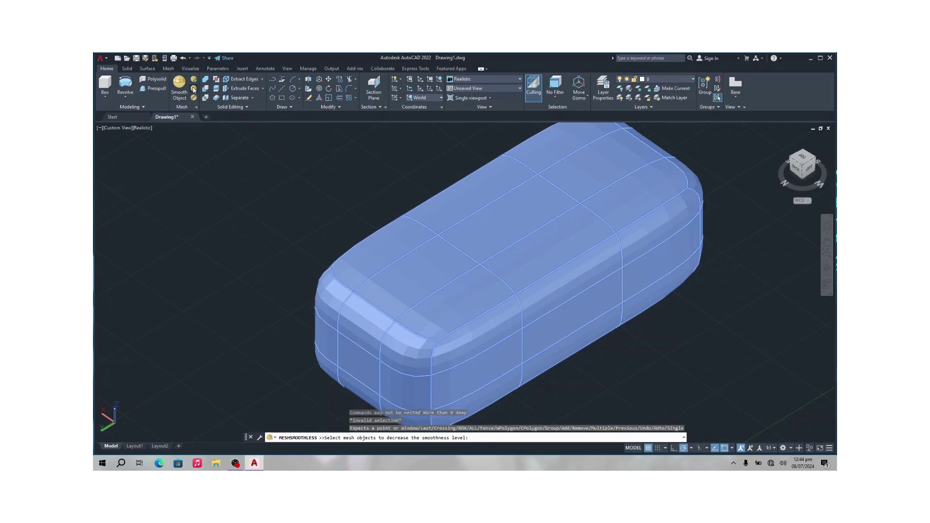
left_click(435, 286)
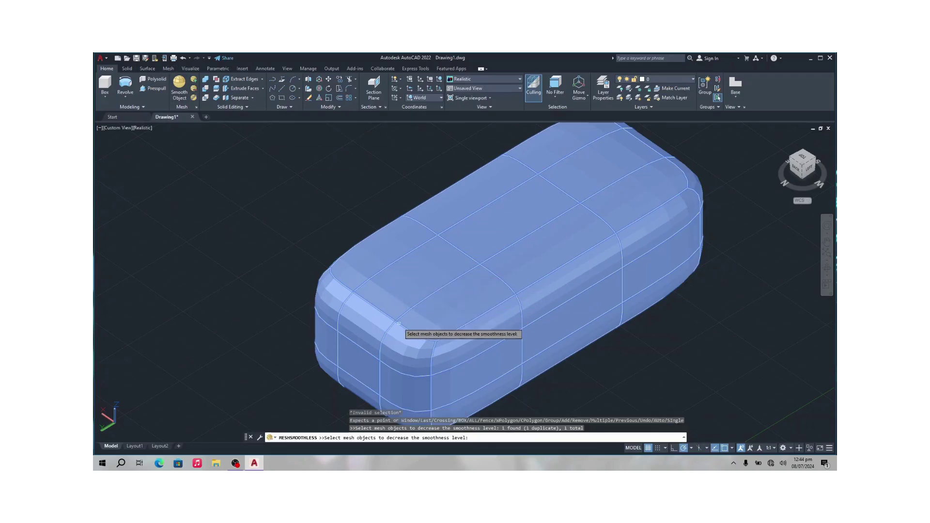
key("Return")
key("Return")
key("Return")
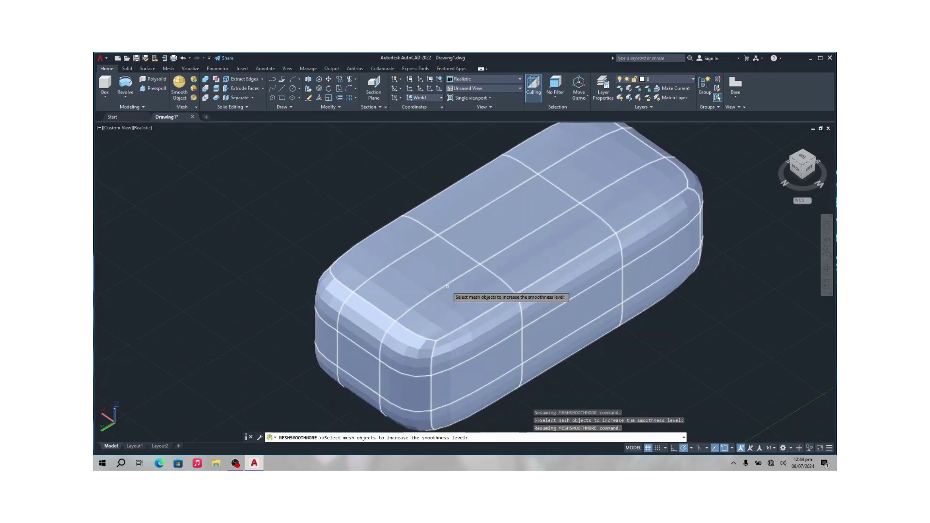
Step: Apply a further Smooth More level to the mesh and clear the selection
left_click(447, 286)
key("Return")
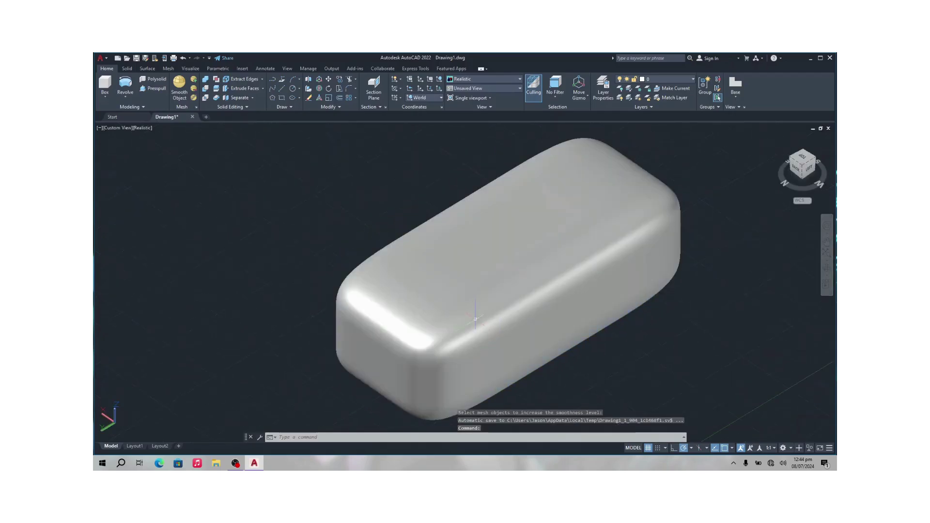
right_click(446, 302)
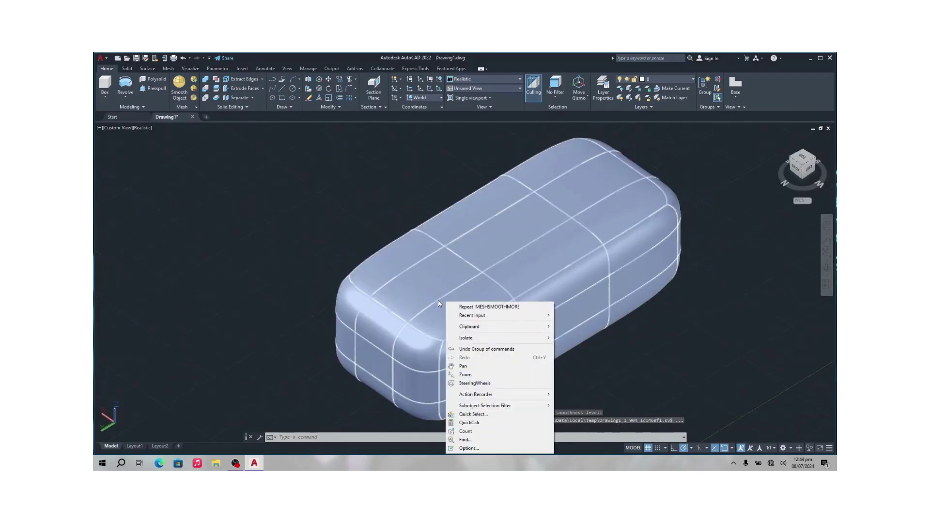
left_click(437, 300)
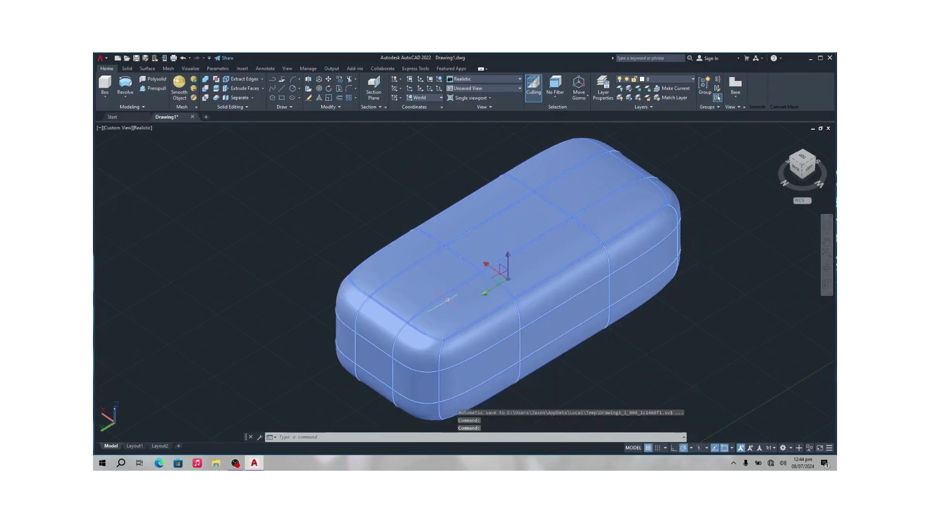
left_click(391, 199)
left_click(405, 299)
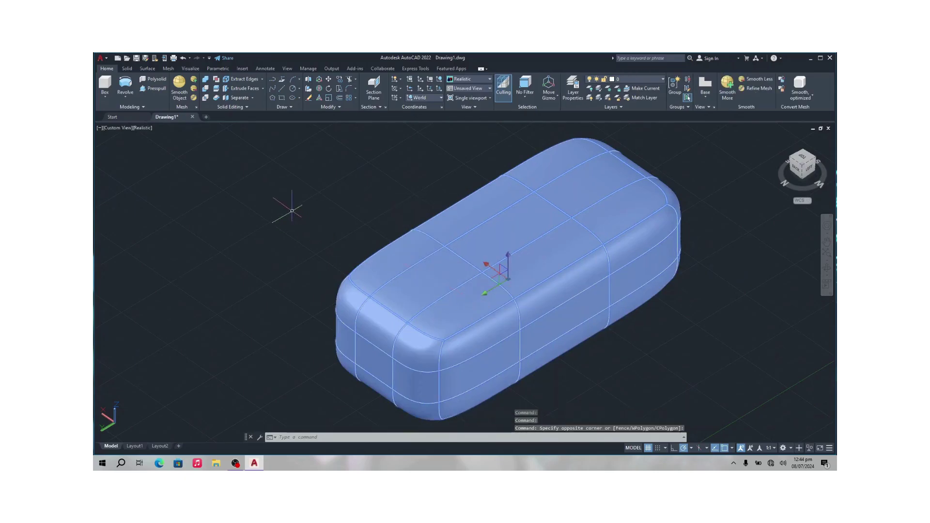
left_click(294, 208)
key("Escape")
key("Escape")
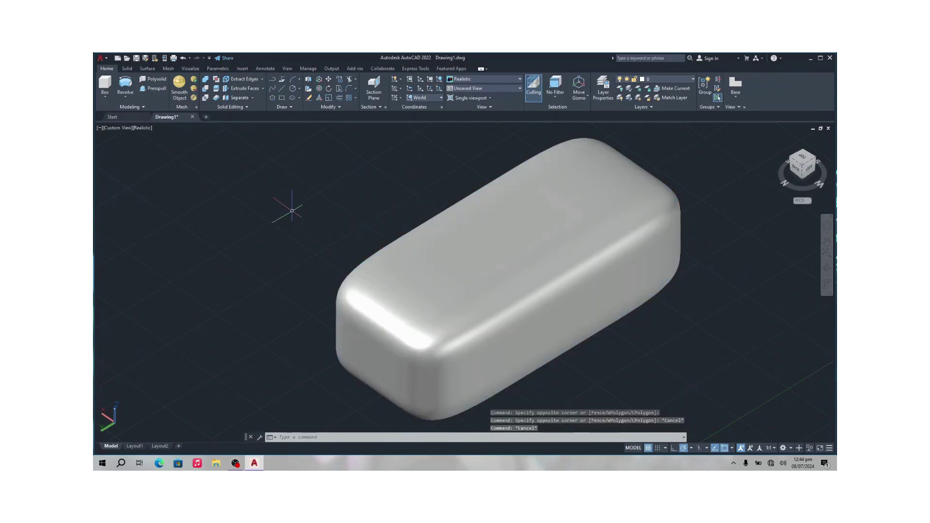
Step: View the smoothed mesh from the right side, and undo the smoothing and the mesh conversion
mouse_move(806, 204)
middle_mouse_down("shift")
mouse_move(664, 150)
mouse_move(566, 151)
mouse_move(429, 124)
mouse_move(359, 150)
mouse_move(264, 147)
middle_mouse_up("shift")
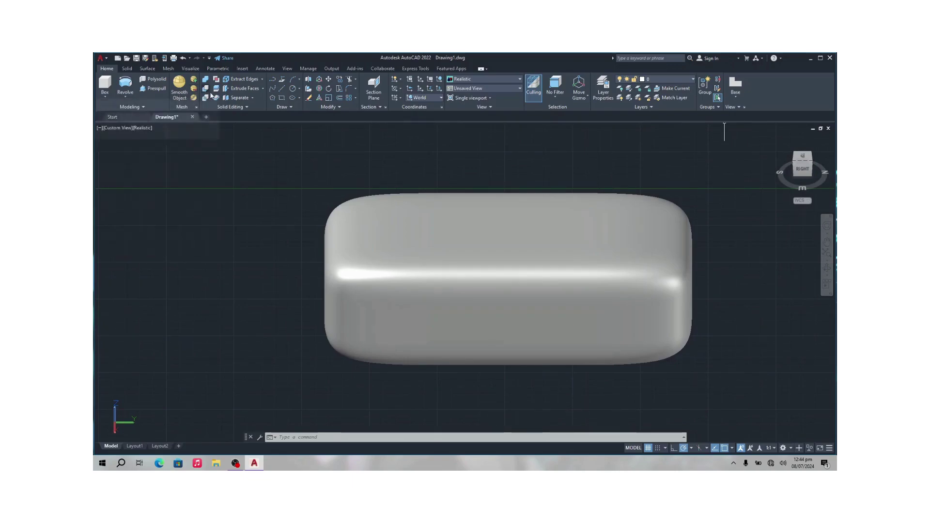
key("ctrl+z")
key("ctrl+z")
key("ctrl+z")
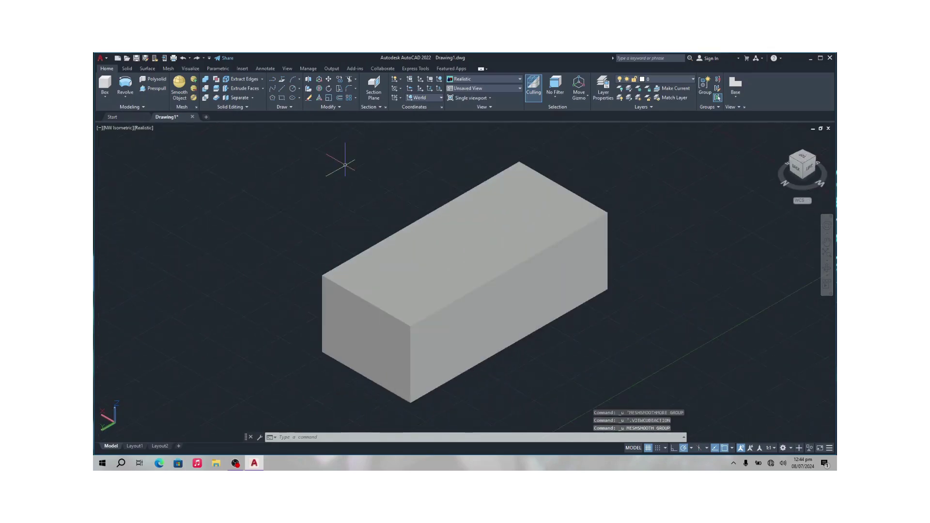
Step: Try to apply Mesh Refine to the solid box, filtering non-mesh objects out of the selection
left_click(195, 97)
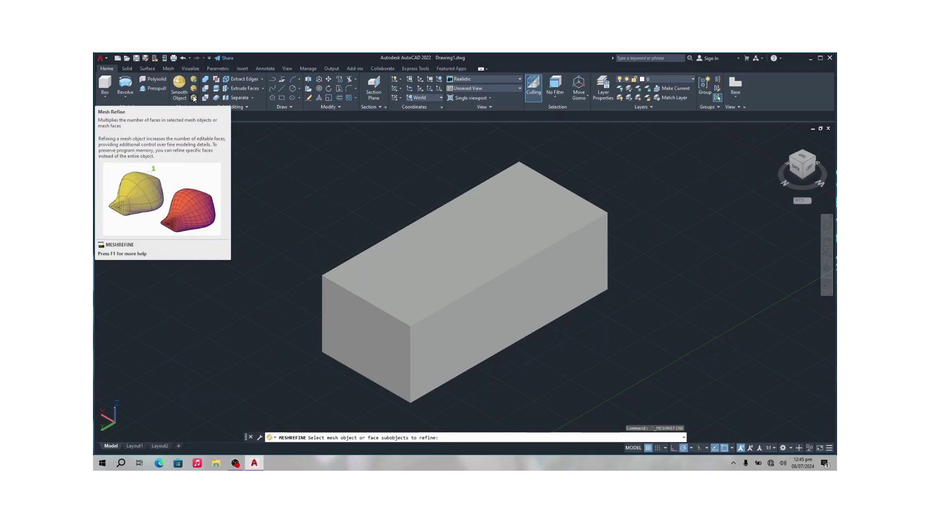
left_click(429, 252)
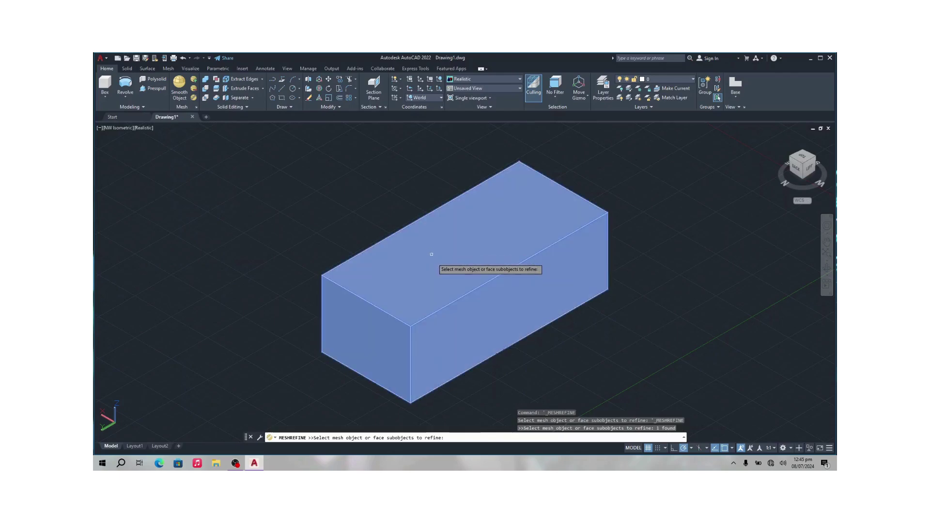
key("Return")
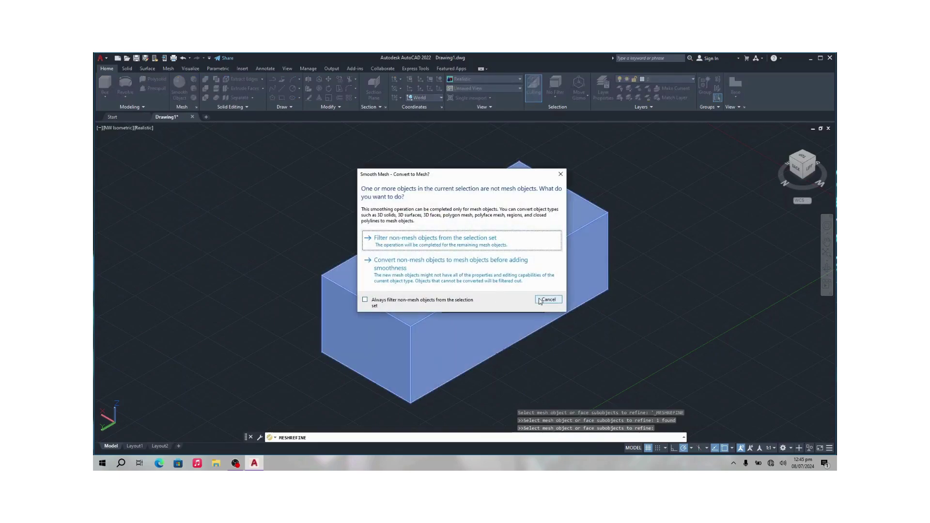
left_click(437, 245)
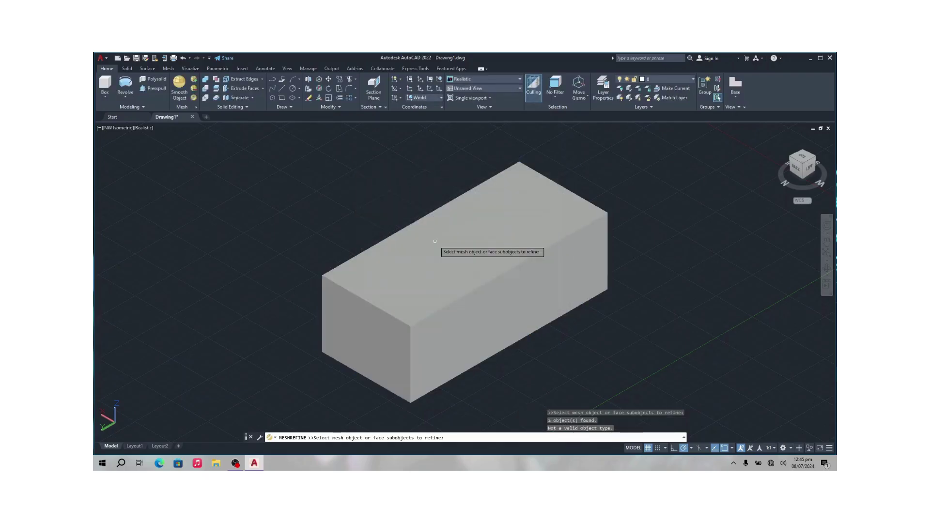
Step: Try to increase the solid box's smoothness with Smooth More, filtering non-mesh objects out of the selection
left_click(193, 79)
left_click(458, 271)
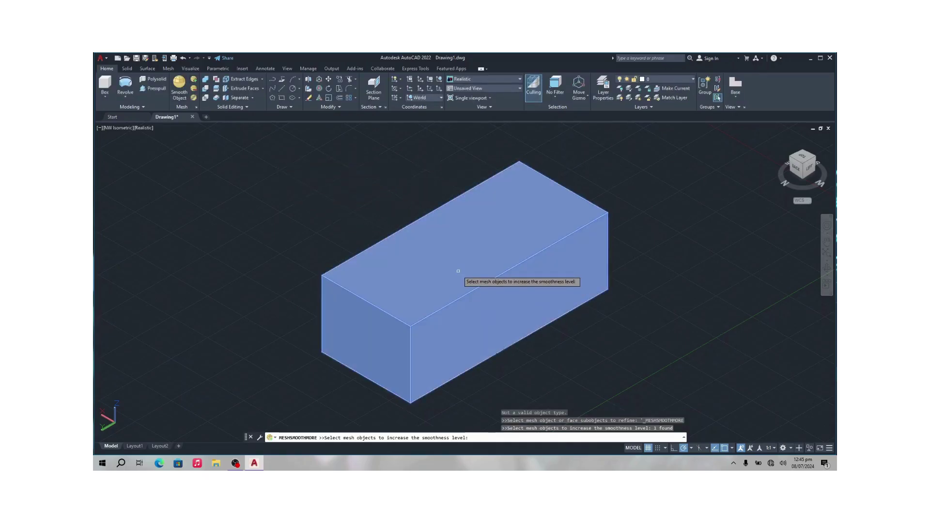
key("Return")
left_click(452, 242)
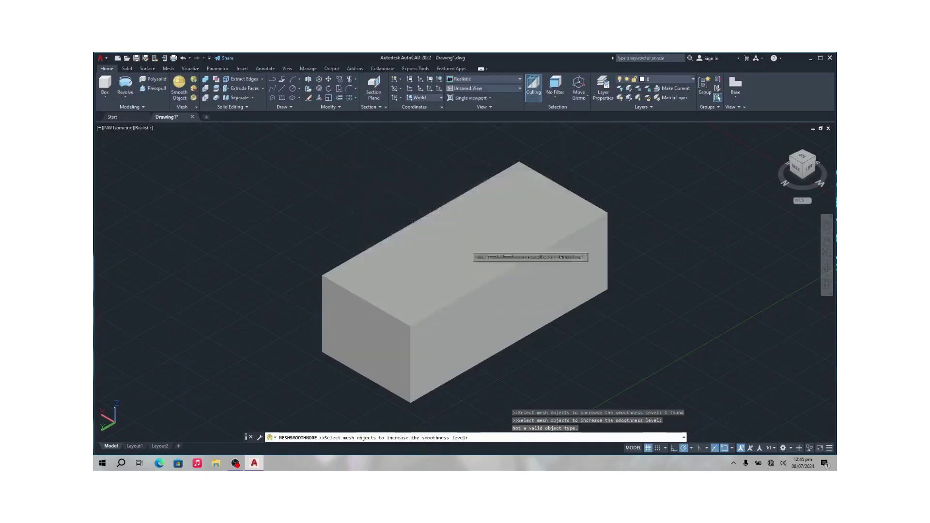
left_click(387, 232)
left_click(437, 259)
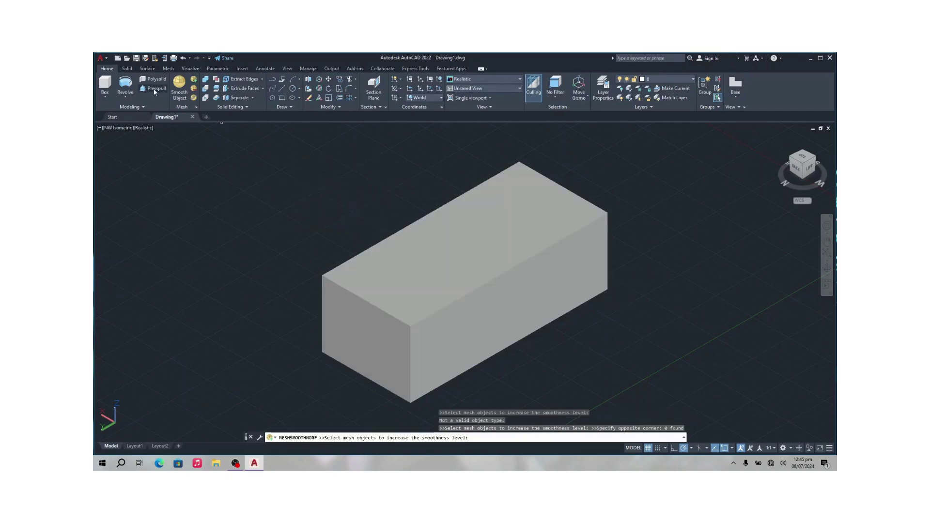
Step: Apply Mesh Refine to the box, converting the non-mesh solid to a mesh object
left_click(194, 97)
left_click(419, 251)
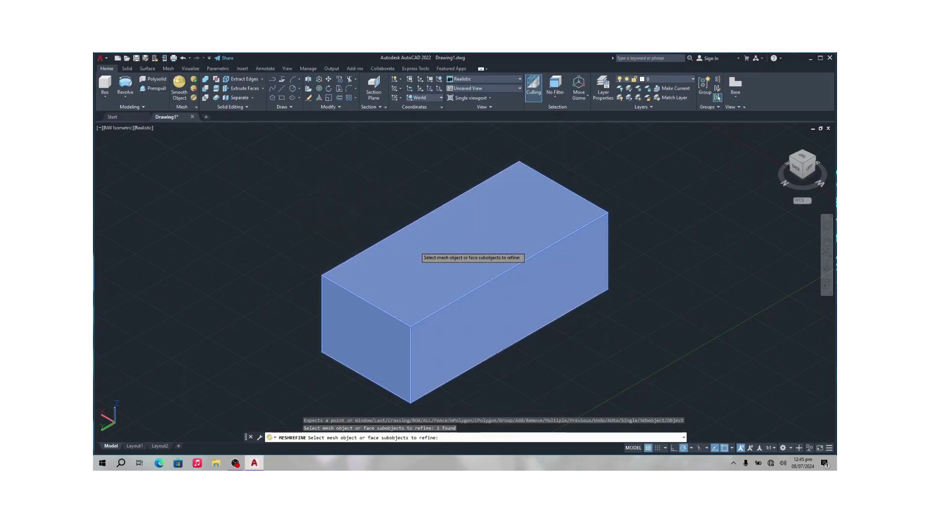
key("Return")
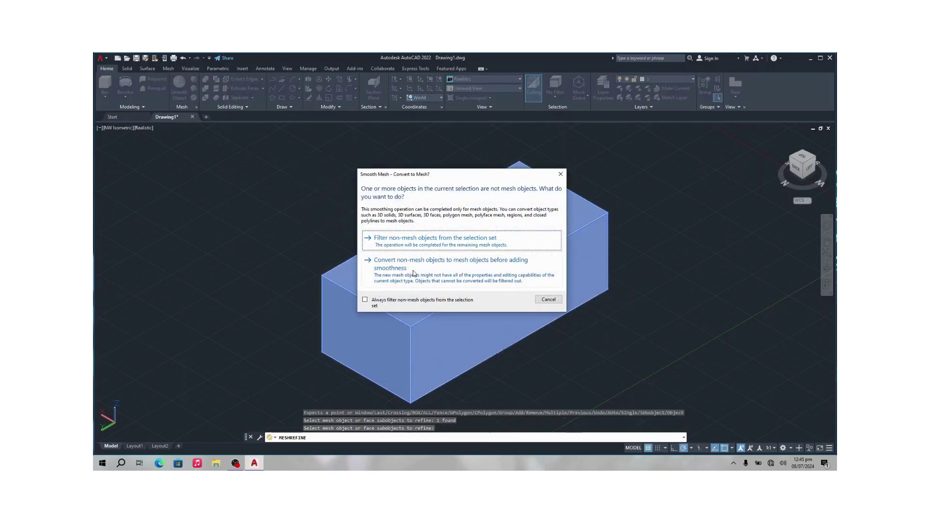
left_click(413, 273)
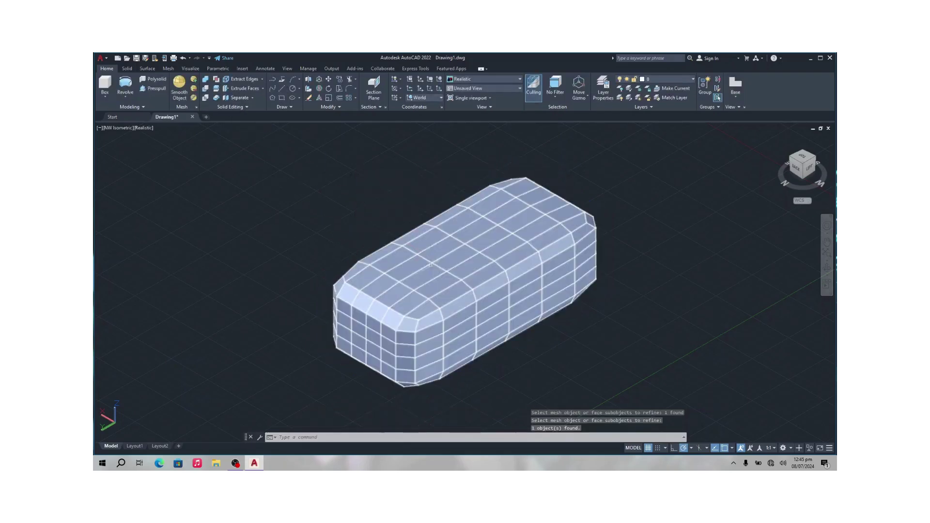
key("Return")
Step: Select the converted mesh and raise its smoothness by two levels with Smooth More
left_click(438, 275)
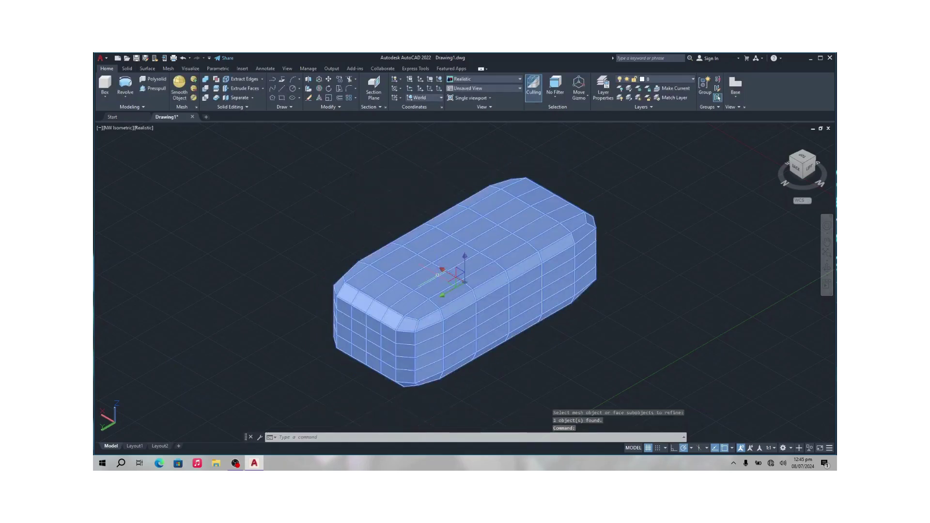
scroll(437, 275, "up", 2)
right_click(234, 133)
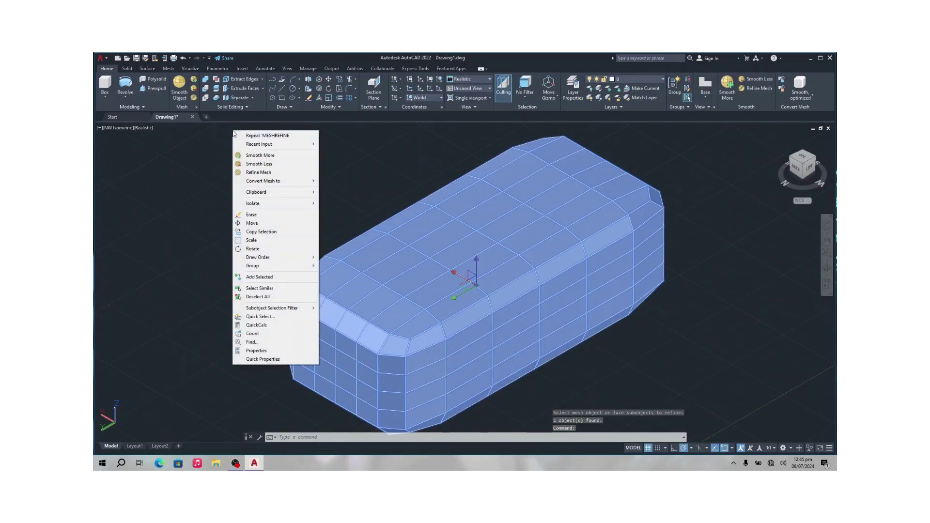
left_click(262, 156)
right_click(398, 221)
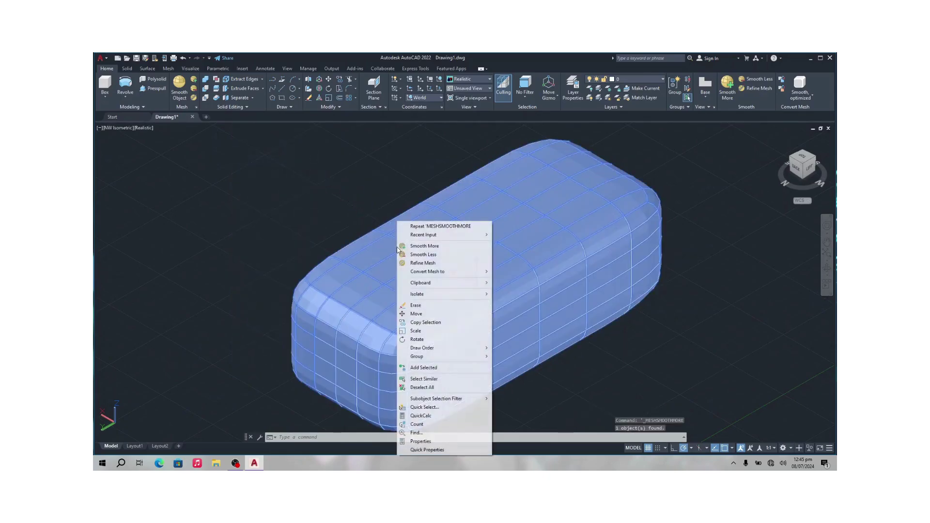
left_click(416, 249)
left_click(291, 191)
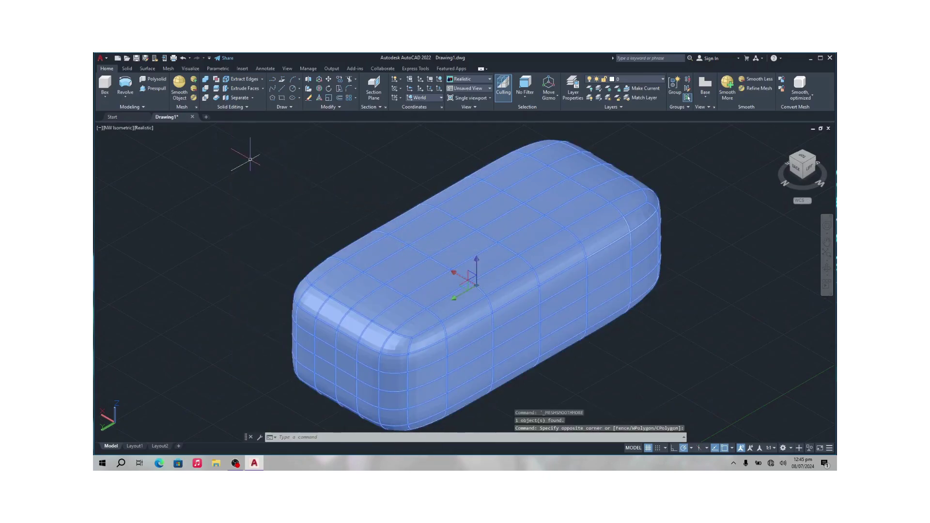
Step: Refine the selected smoothed mesh with Mesh Refine to multiply its faces
left_click(194, 97)
scroll(397, 305, "down", 4)
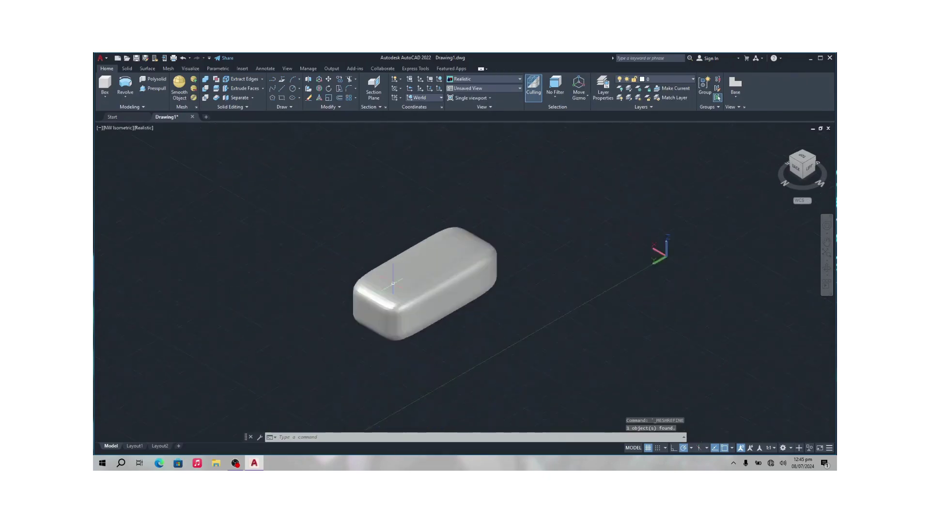
scroll(393, 283, "up", 3)
left_click(369, 261)
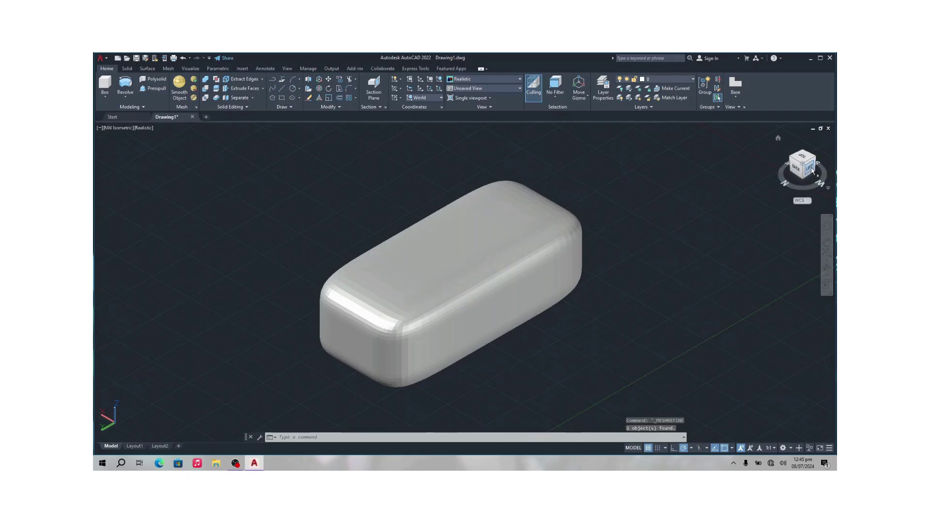
Step: Orbit around the refined mesh and examine its facet grid up close
mouse_move(824, 164)
middle_mouse_down("shift")
mouse_move(546, 160)
mouse_move(726, 170)
mouse_move(121, 134)
middle_mouse_up("shift")
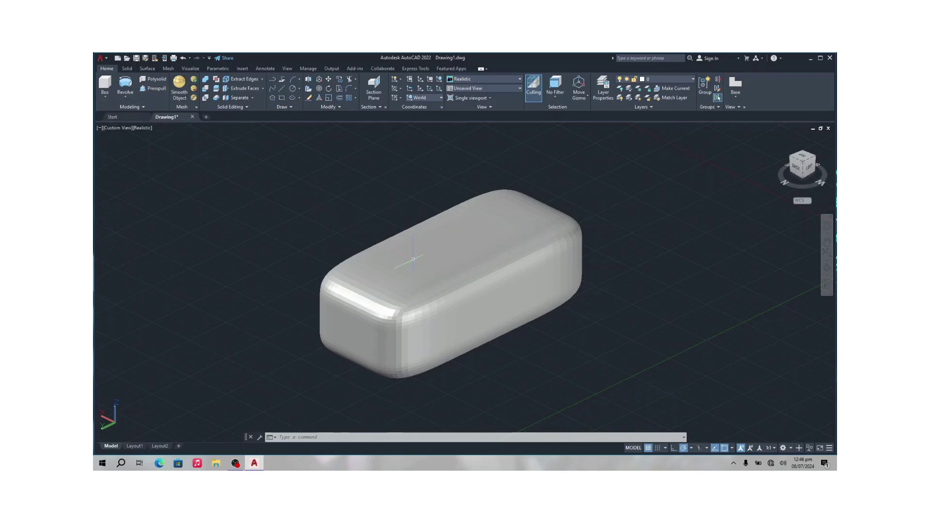
scroll(378, 238, "up", 2)
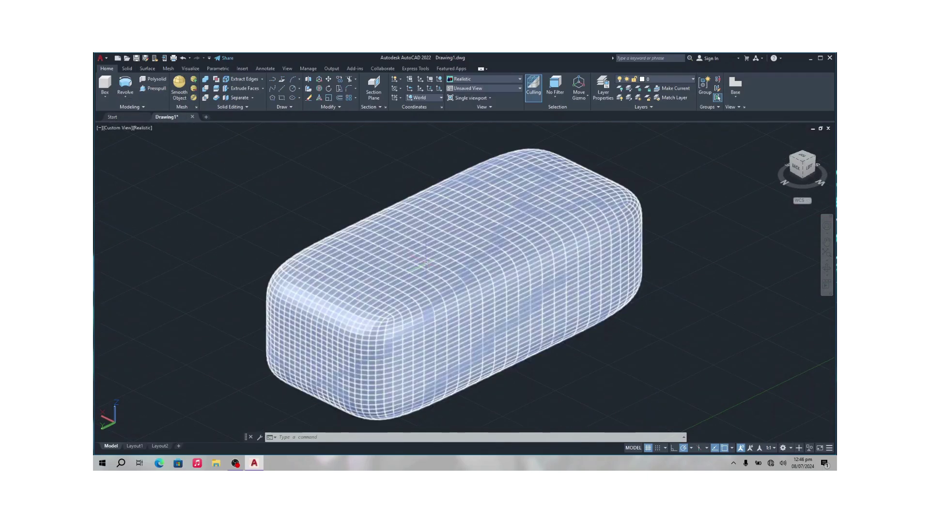
mouse_move(425, 262)
scroll(401, 259, "up", 3)
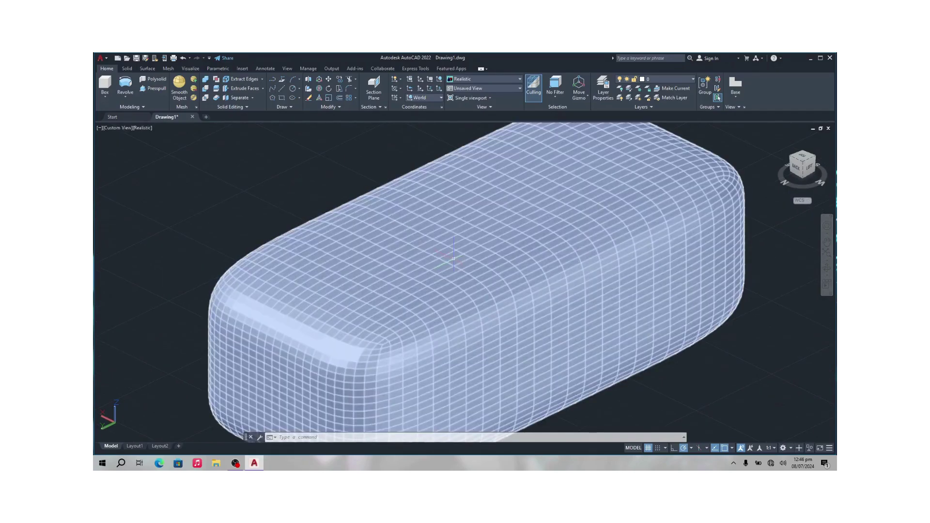
scroll(453, 259, "down", 2)
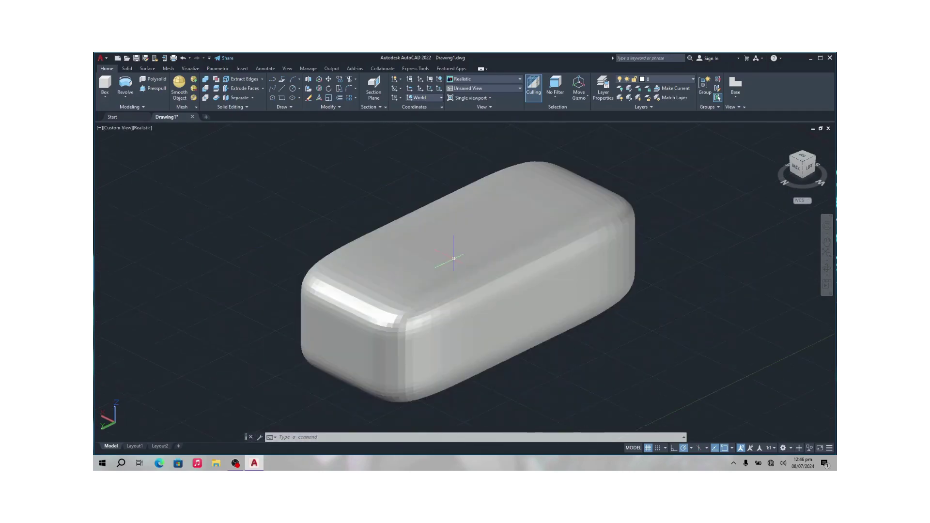
scroll(460, 228, "up", 1)
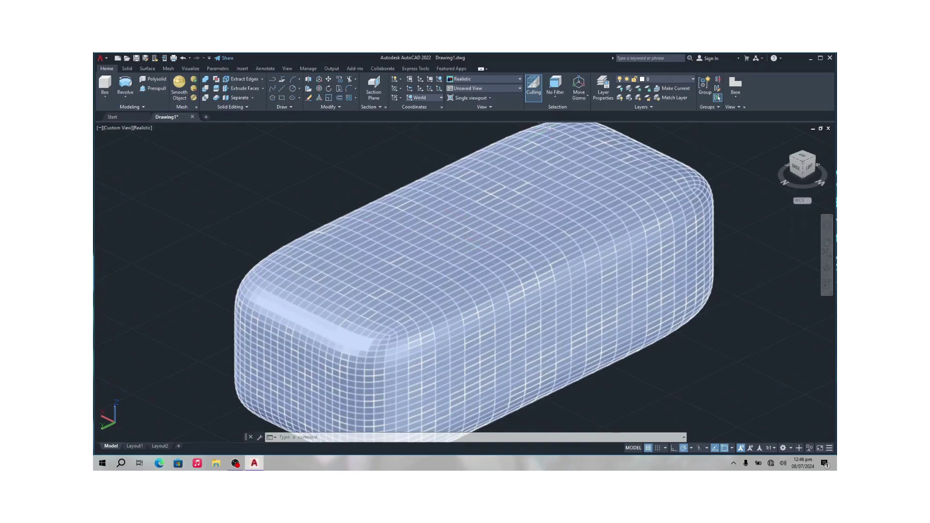
Step: Set the subobject selection filter to Face
left_click(557, 99)
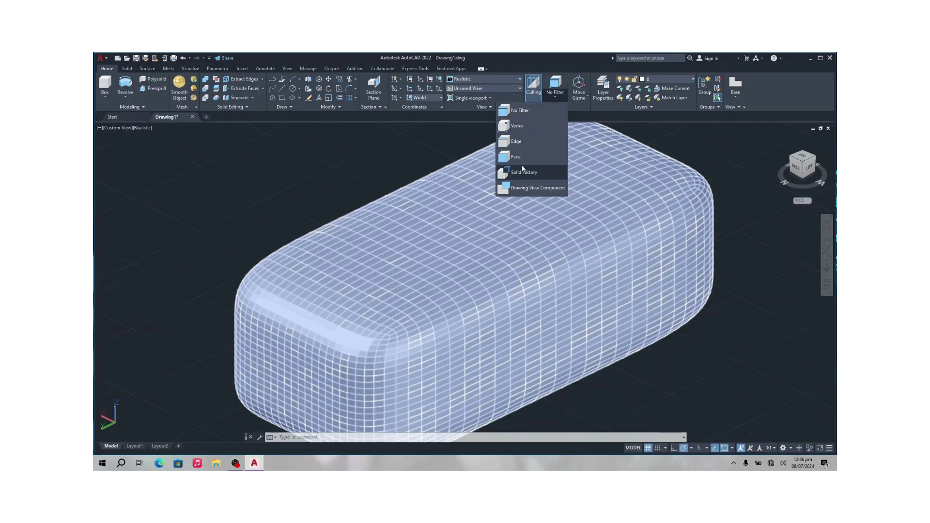
left_click(557, 99)
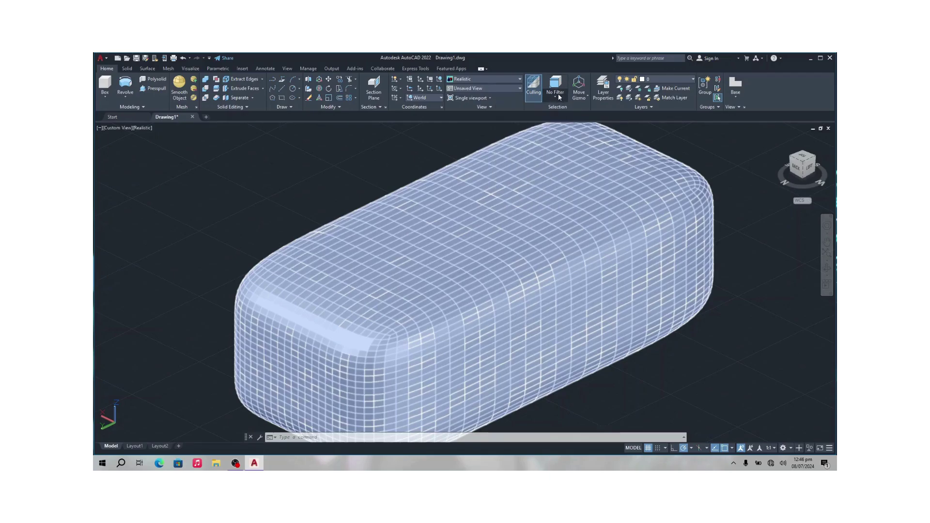
left_click(559, 98)
left_click(528, 157)
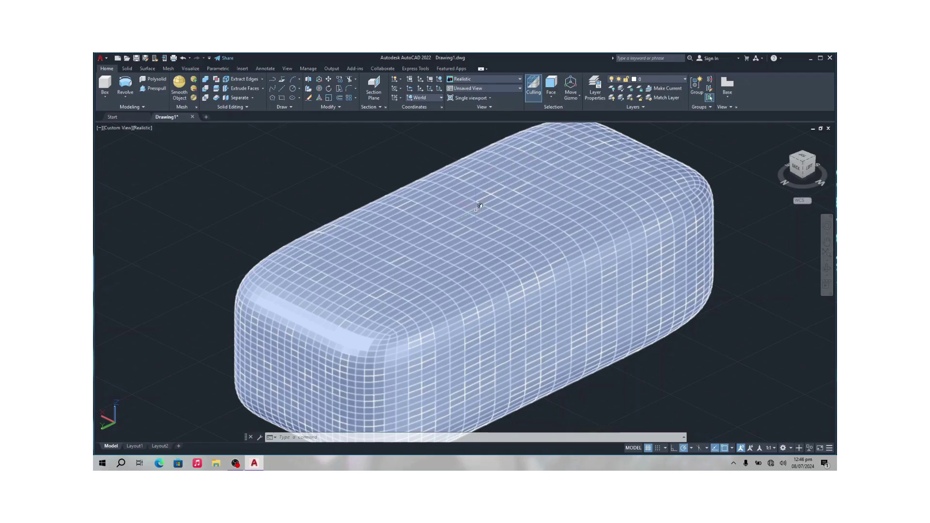
Step: Select one facet near the middle of the mesh's upper surface, stretch it upward along Z, and view it from the right side
left_click(476, 210)
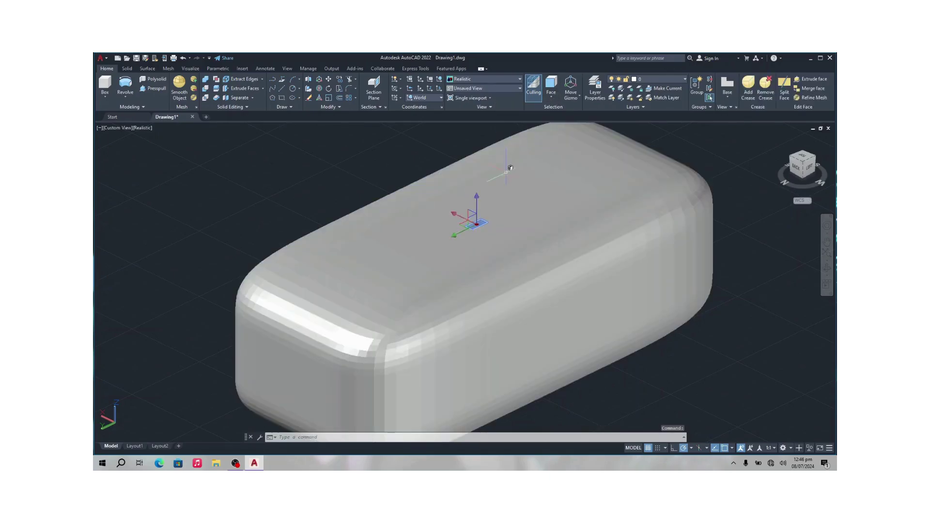
left_click(478, 197)
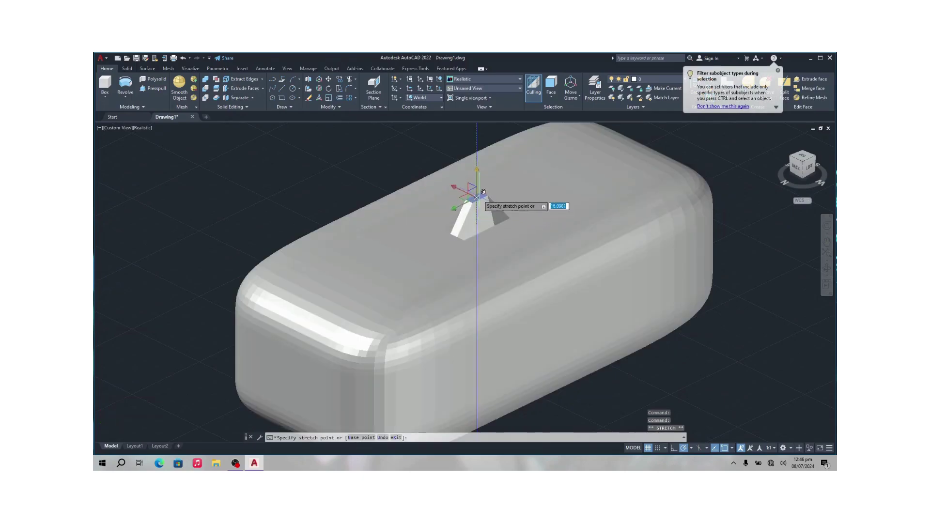
left_click(477, 193)
left_click_drag(802, 170, 311, 136)
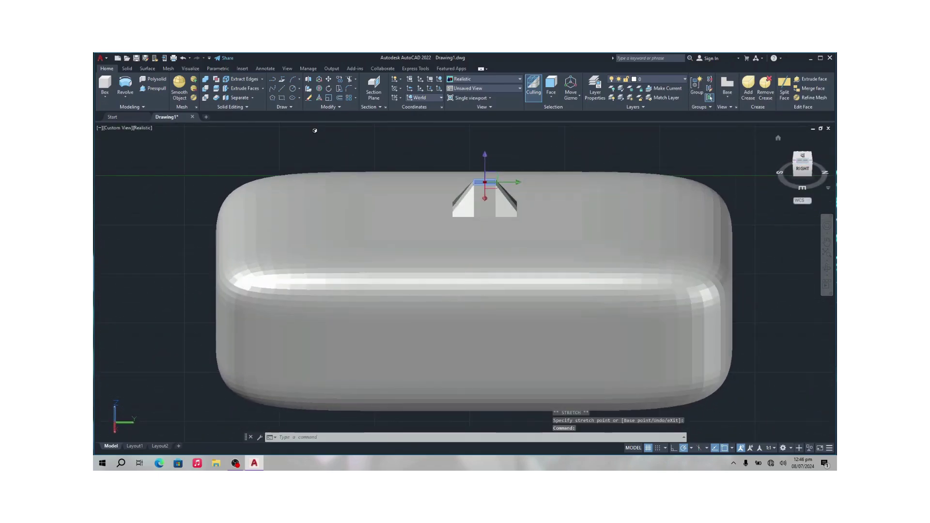
left_click(551, 96)
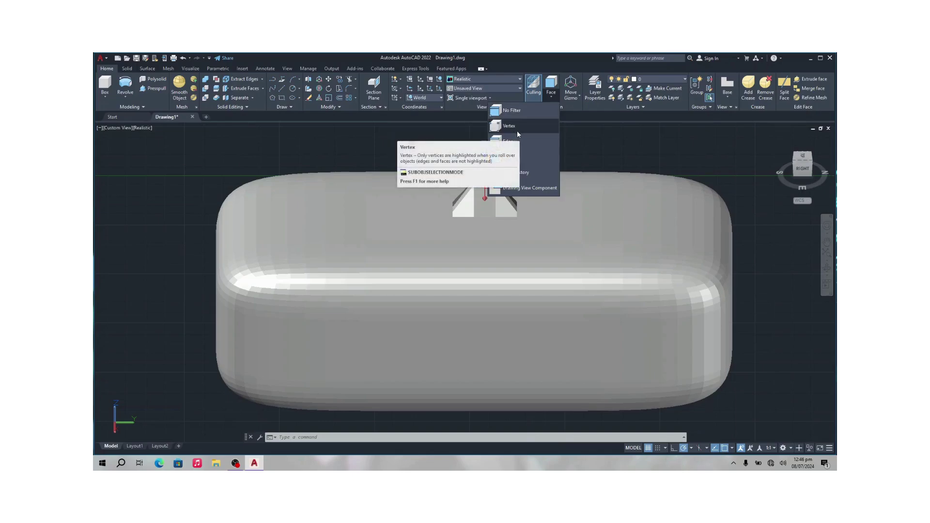
left_click(586, 162)
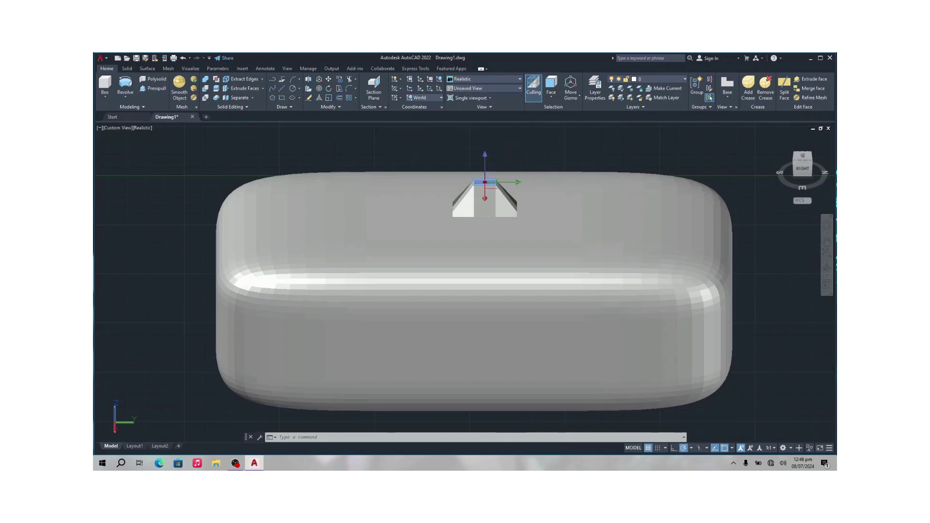